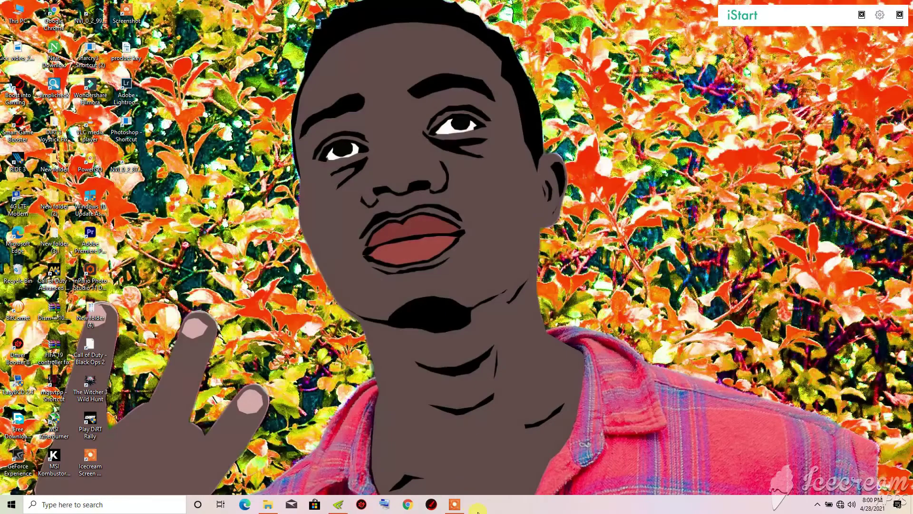
Launch NVIDIA Inspector from the desktop context menu and collapse its overclocking panel
right_click(526, 37)
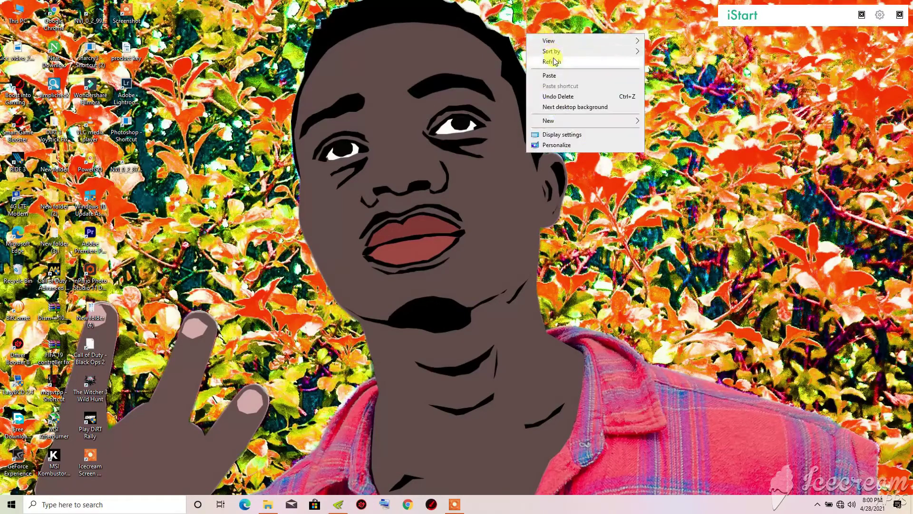
left_click(551, 55)
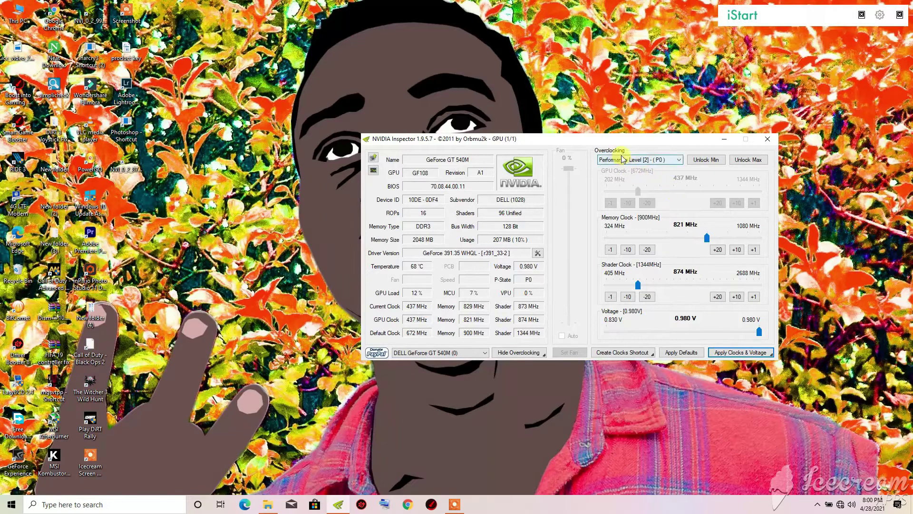
left_click(523, 353)
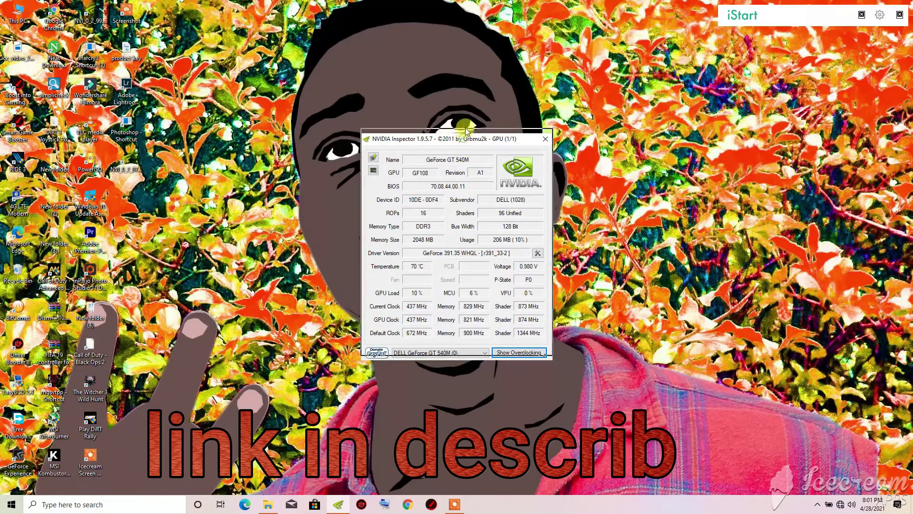
Drag the Inspector window higher and show the overclocking panel for Performance Level 2 (P0)
left_click_drag(464, 139, 472, 93)
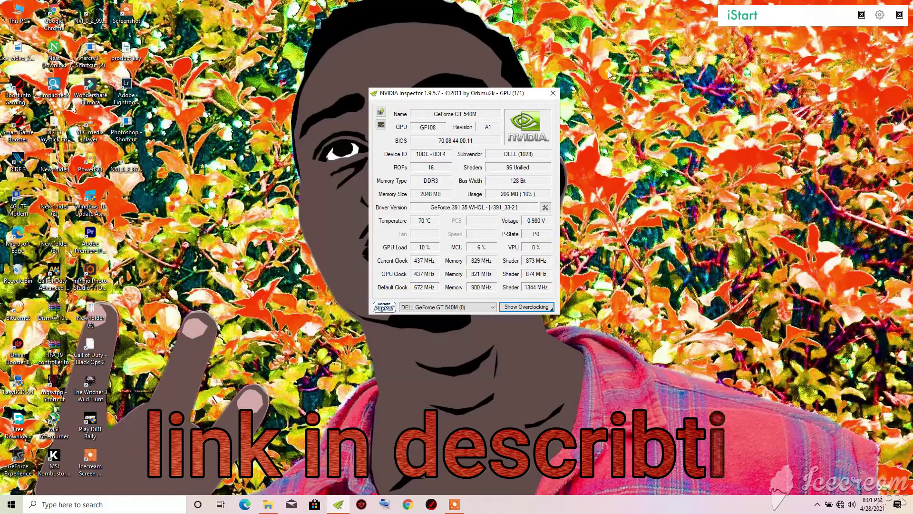
left_click(533, 309)
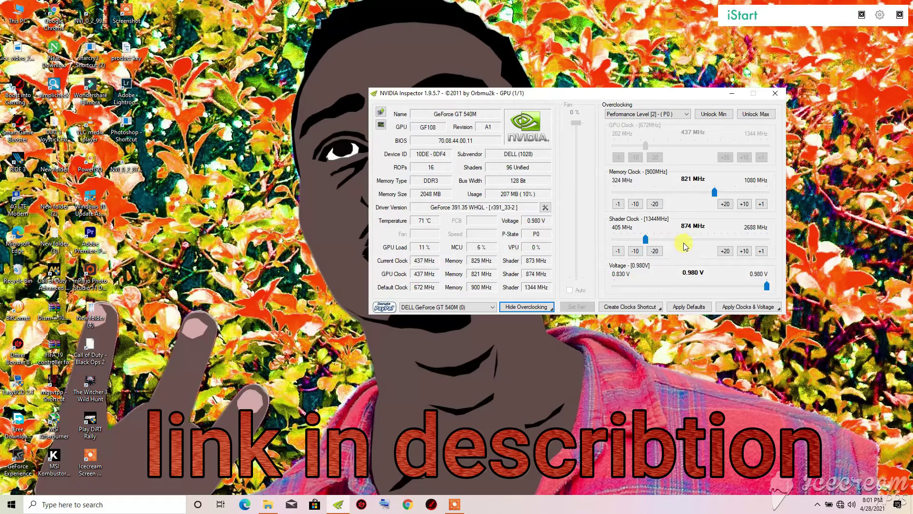
Apply the current P0 clocks and voltage, with the shader clock at 874 MHz
left_click(743, 308)
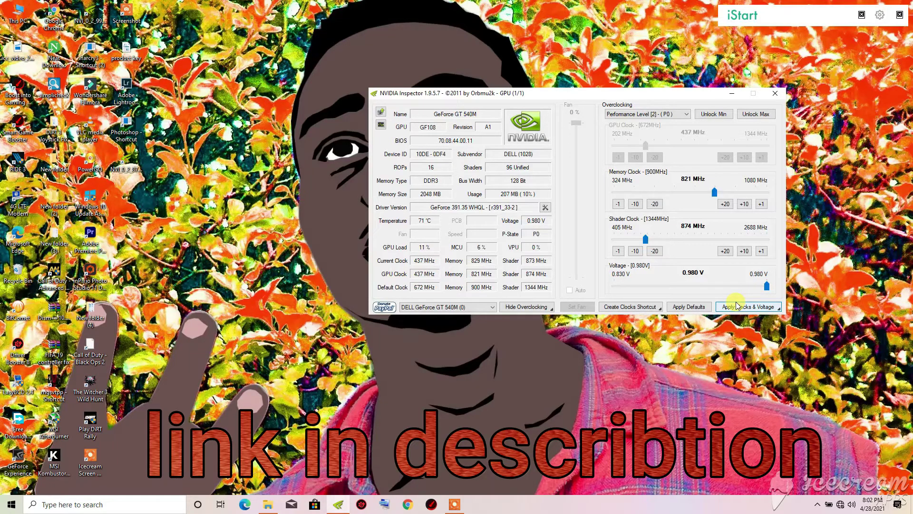
left_click(736, 305)
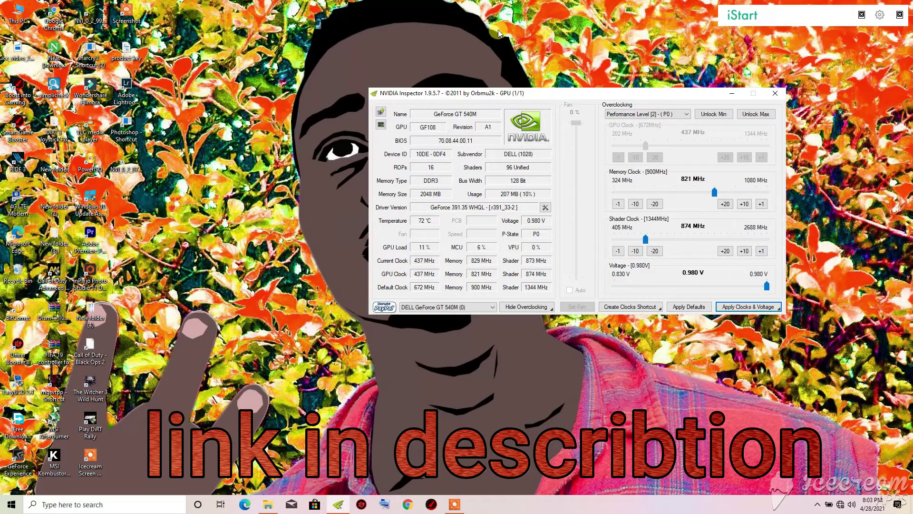
left_click(478, 33)
Refresh the desktop, then select the Shader Clock slider in Inspector
right_click(478, 33)
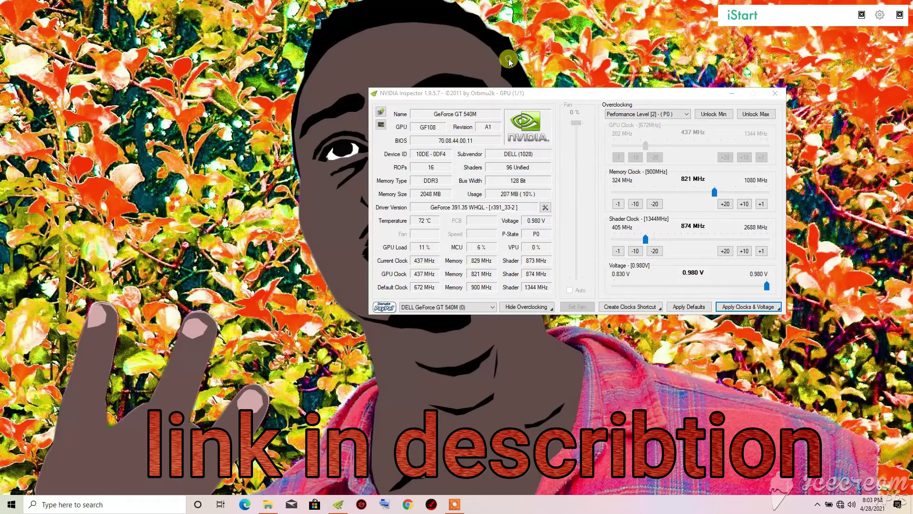
left_click(497, 56)
left_click(623, 107)
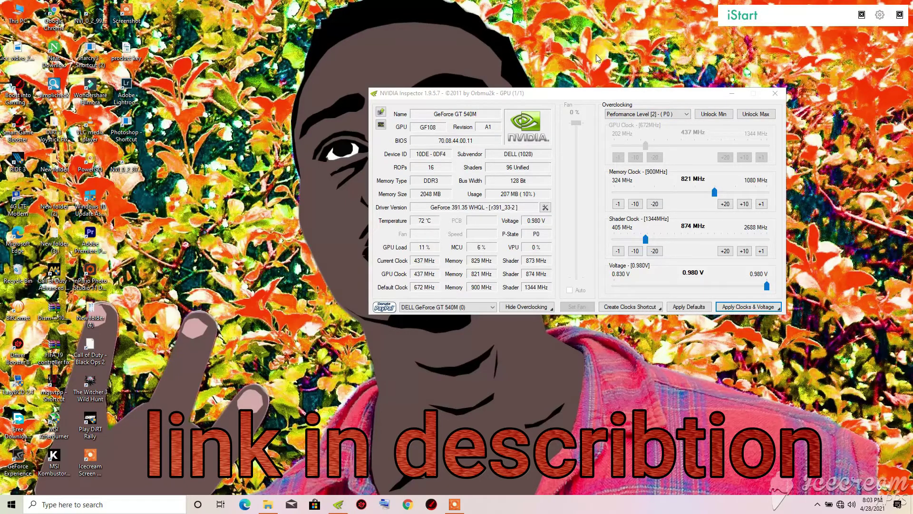
left_click(643, 239)
Refresh the desktop and bring NVIDIA Inspector back into focus
right_click(530, 10)
left_click(576, 34)
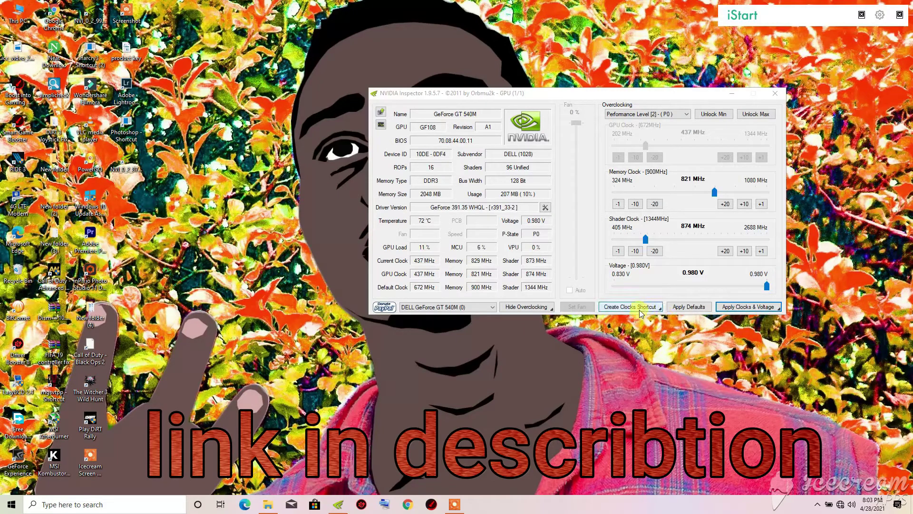
left_click(653, 312)
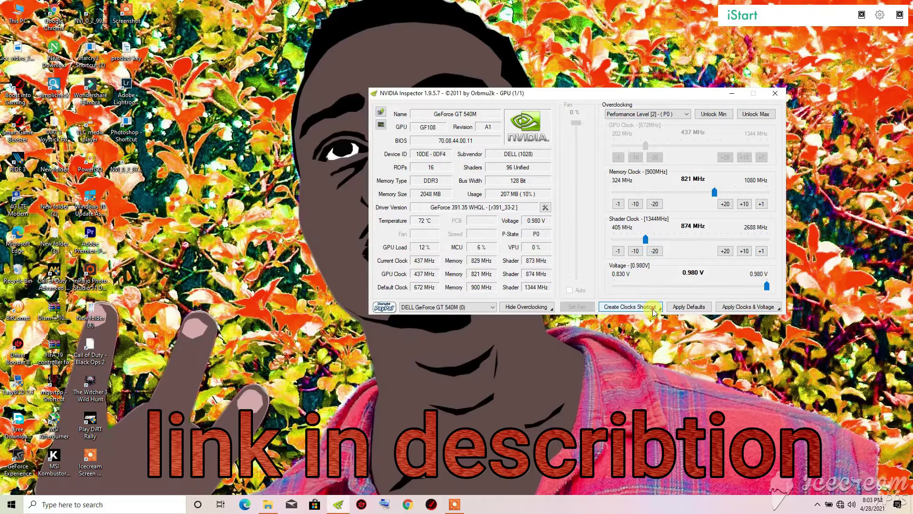
Choose Create Startup Shortcut from the Create Clocks Shortcut dropdown and confirm it
left_click(654, 311)
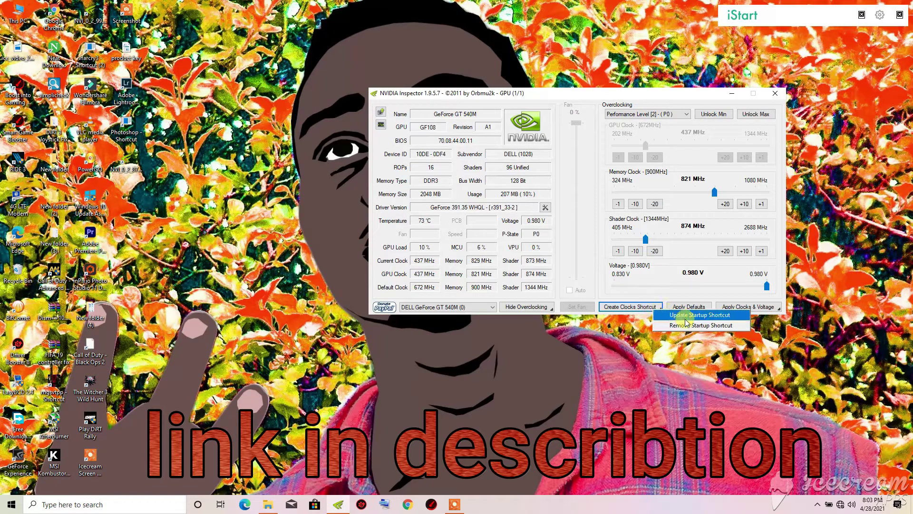
left_click(656, 309)
left_click(643, 307)
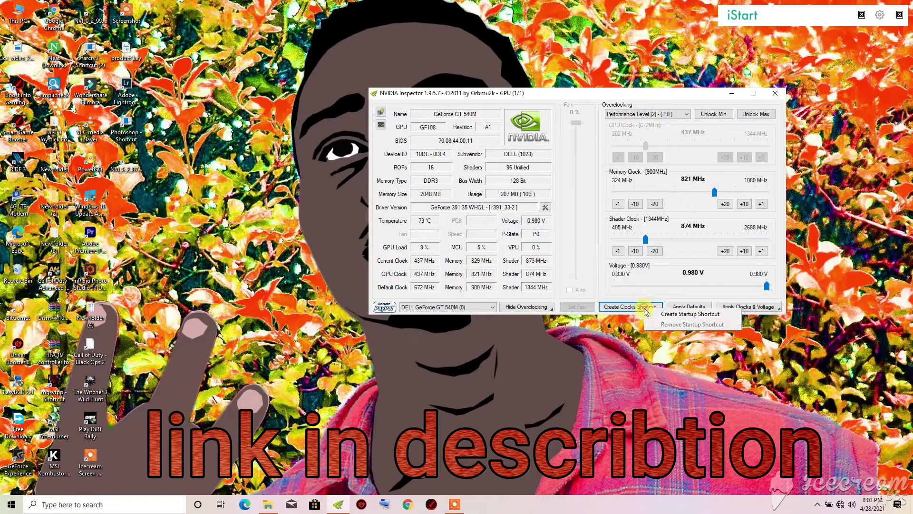
left_click(681, 314)
left_click(733, 306)
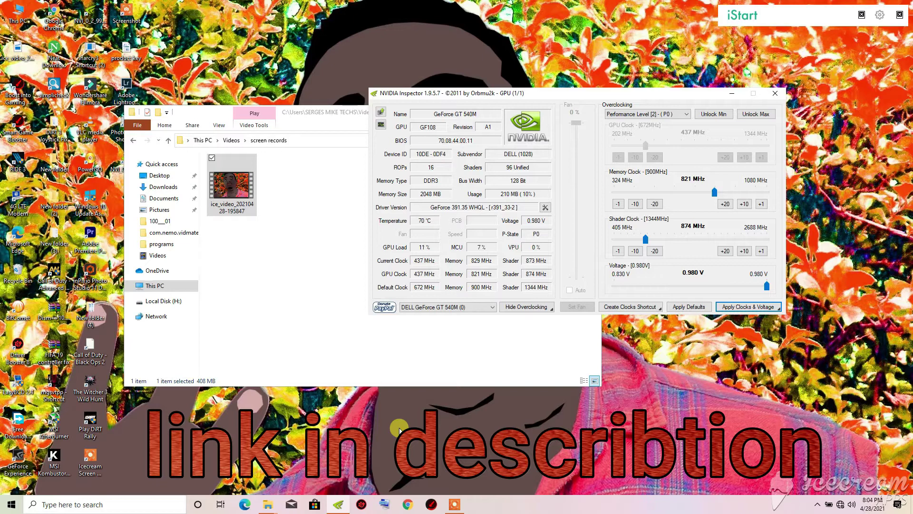
Focus the screen records File Explorer window and minimise it
left_click(328, 128)
left_click(547, 111)
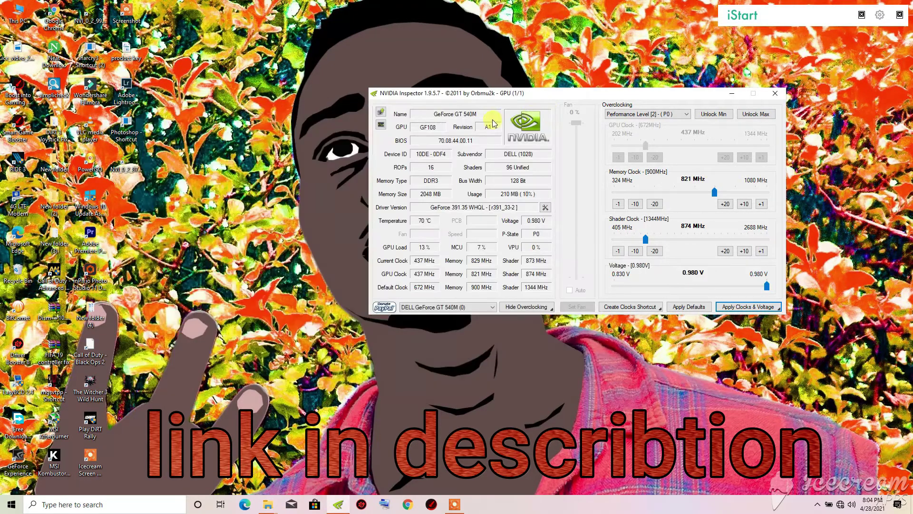
Minimise and restore NVIDIA Inspector from the taskbar, ending with it minimised
left_click(337, 506)
left_click(337, 505)
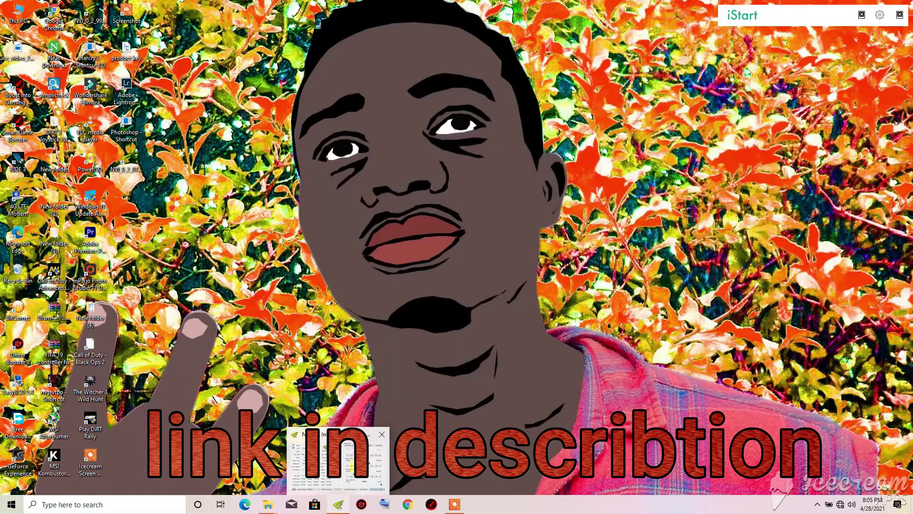
left_click(337, 506)
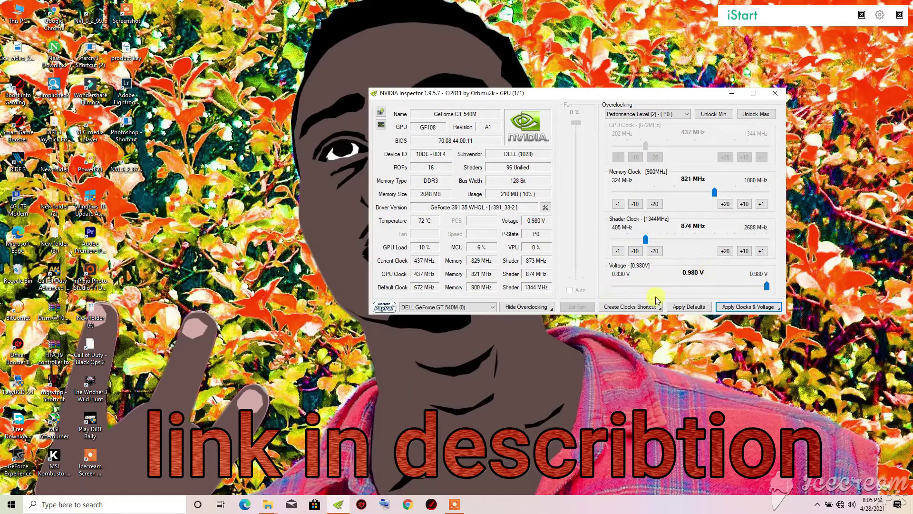
left_click(733, 95)
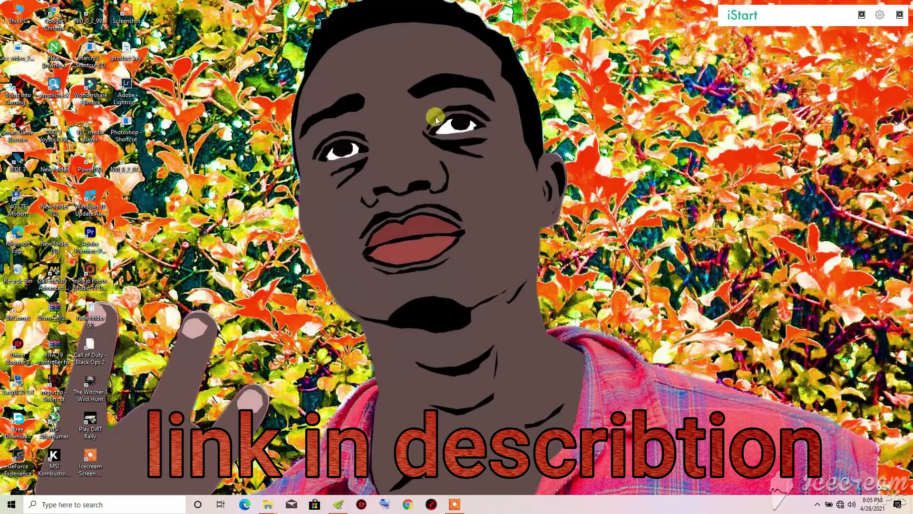
left_click(339, 504)
mouse_move(338, 504)
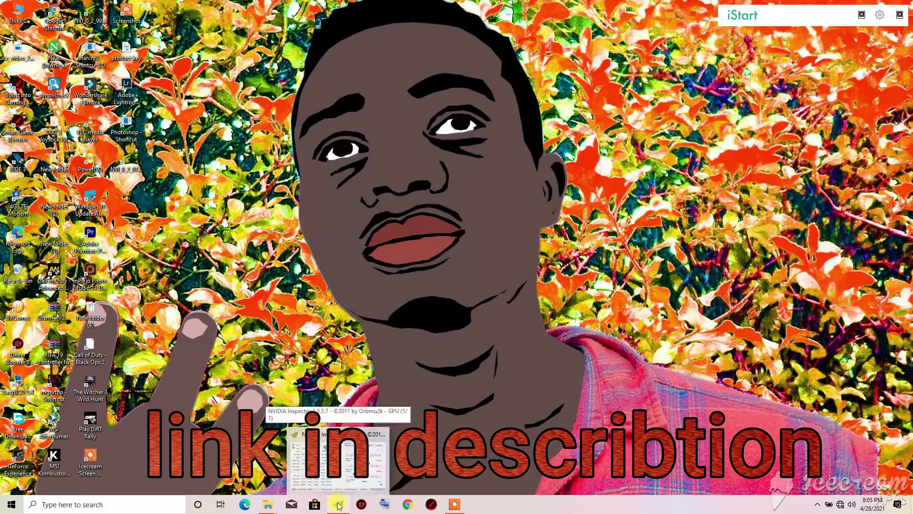
left_click(338, 504)
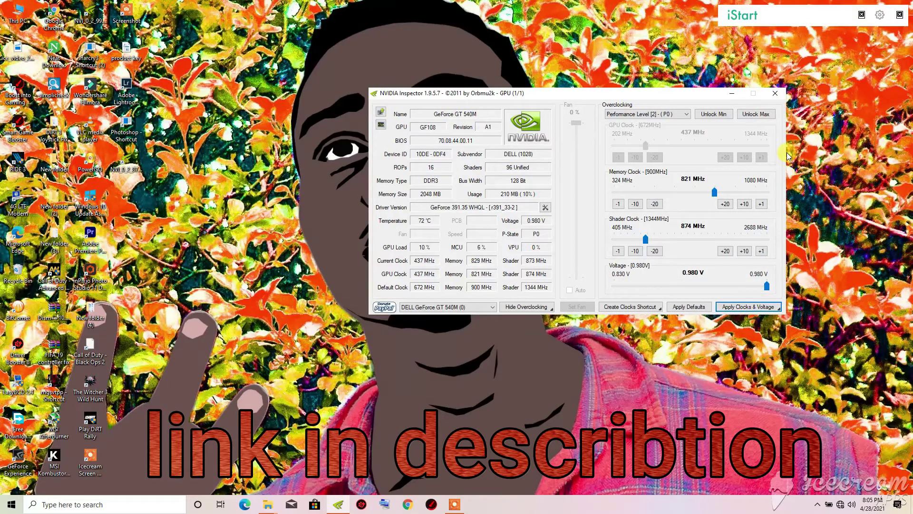
left_click(733, 92)
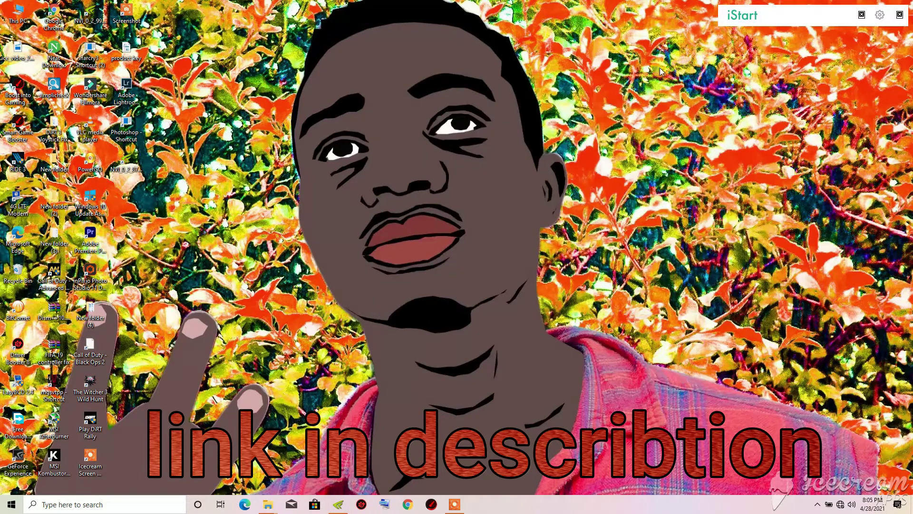
Right-click an empty spot on the desktop to show its view, sort and refresh menu
right_click(688, 65)
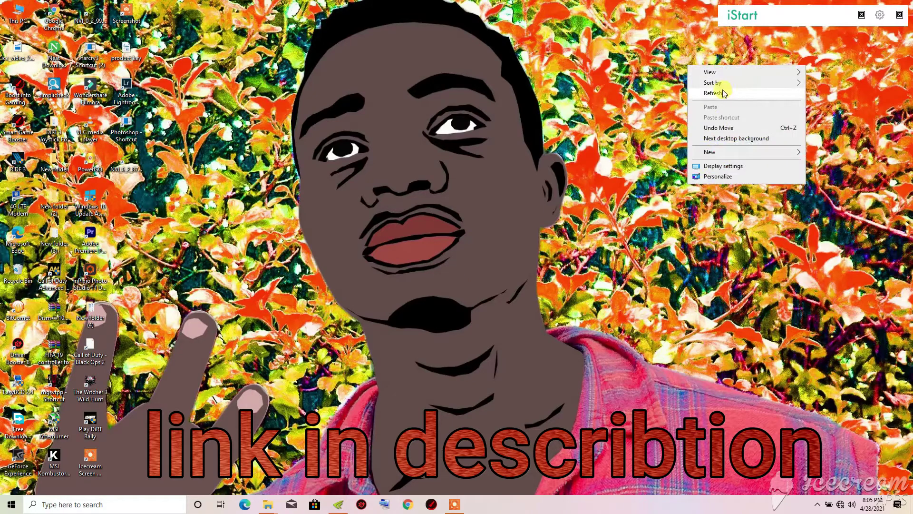